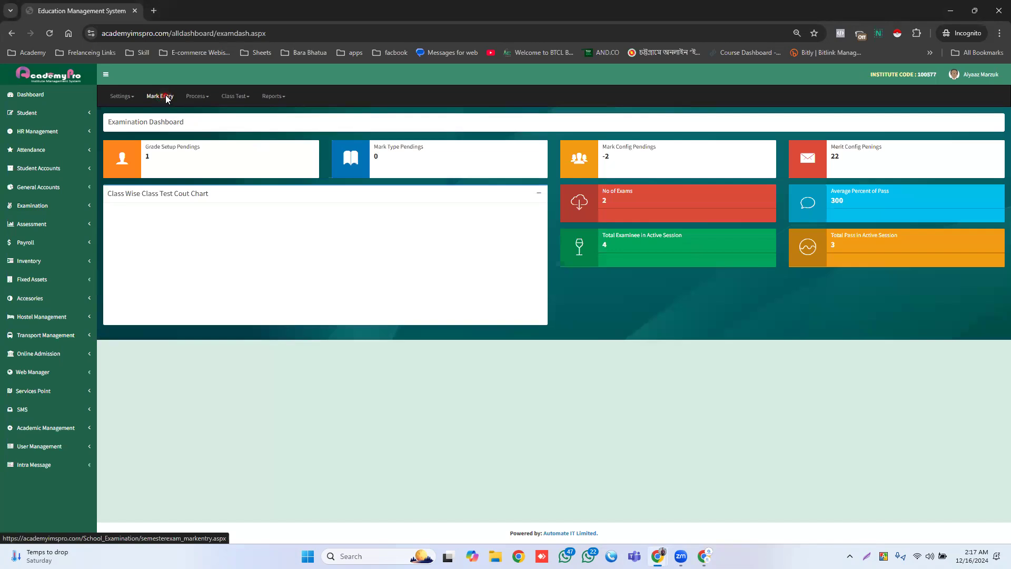
Step: Set the exam mark entry filters to session 2024, Day shift, class NINE and section A
click(181, 160)
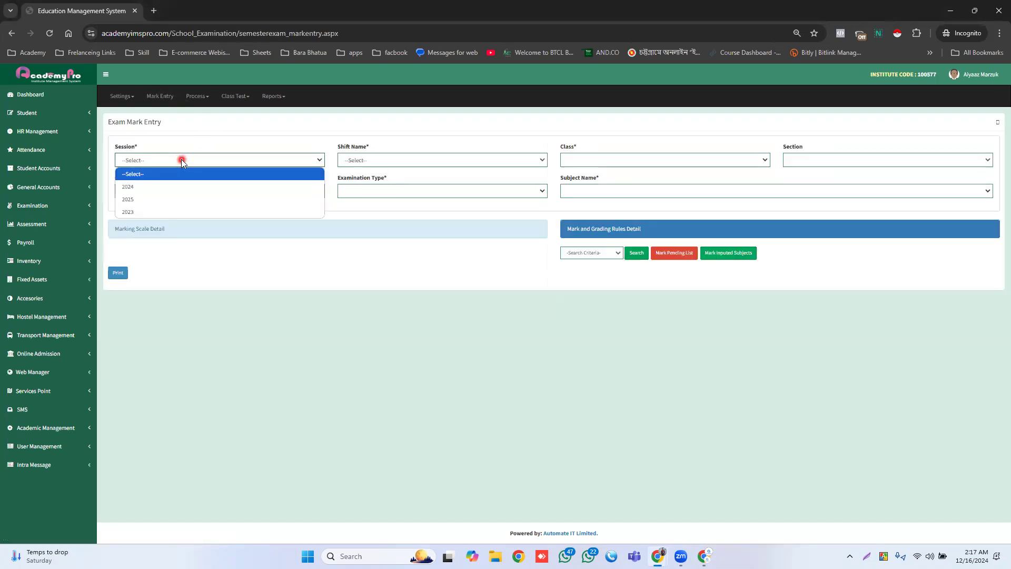
click(136, 187)
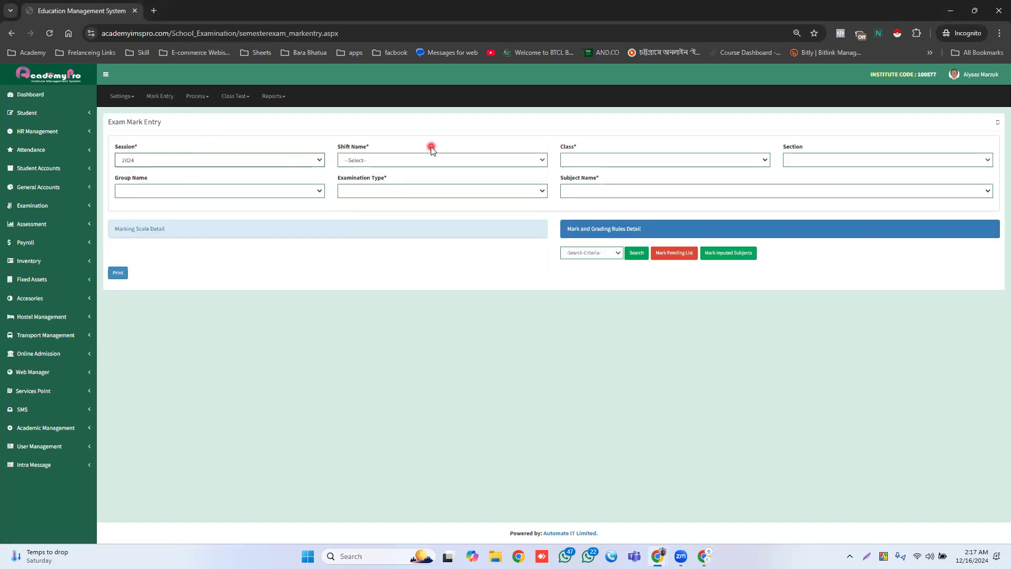
click(420, 160)
click(378, 187)
click(582, 160)
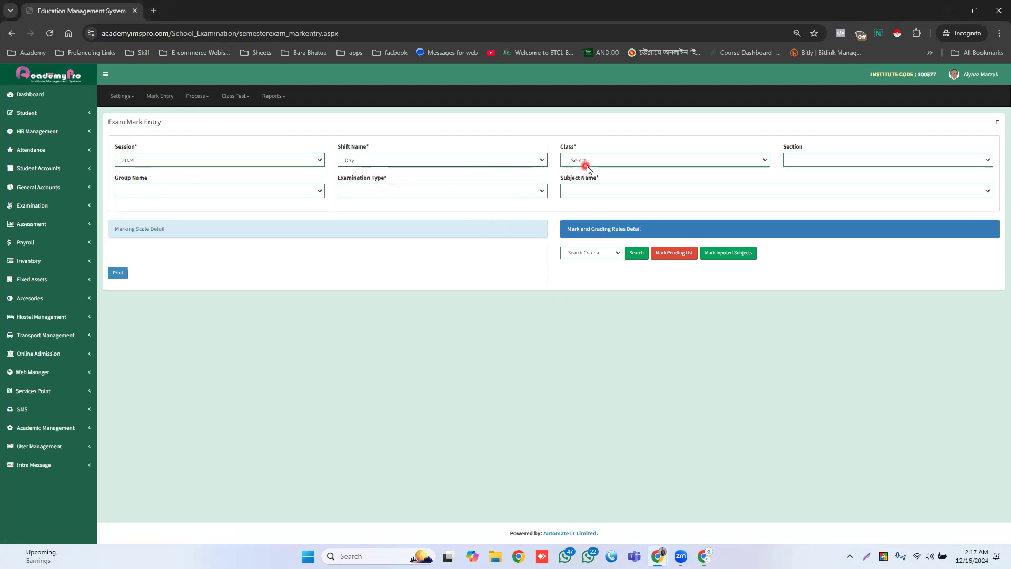
click(582, 226)
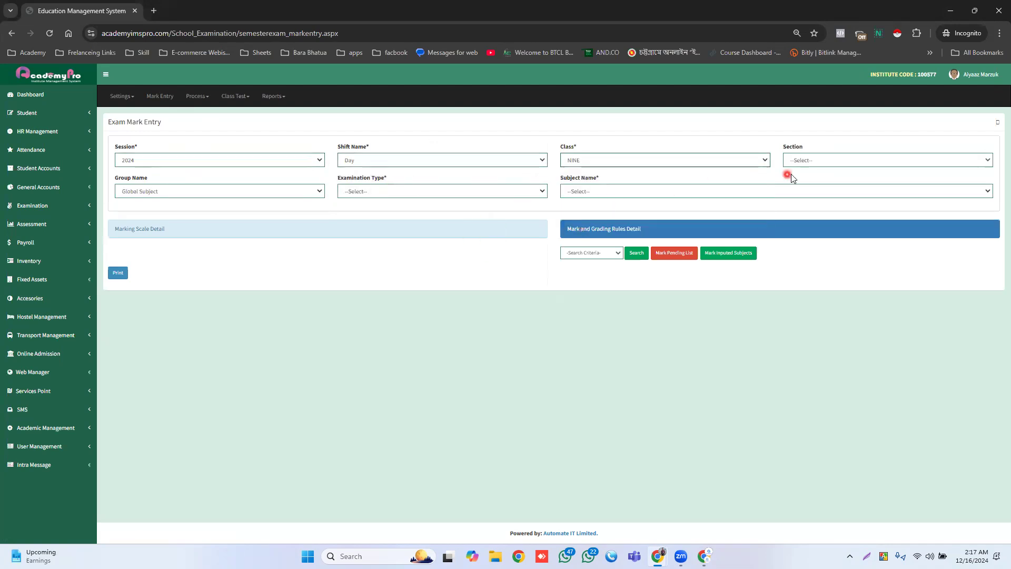
click(819, 162)
click(804, 186)
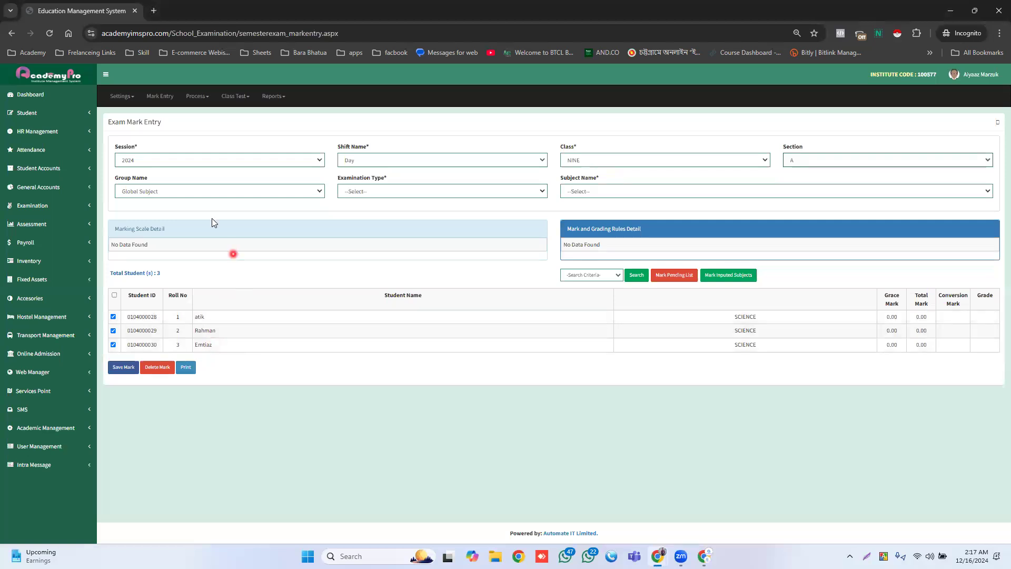
Step: Compare the student lists for the SCIENCE, B-STUDIES and HUMANITIES groups, returning the group name to Global Subject
click(164, 192)
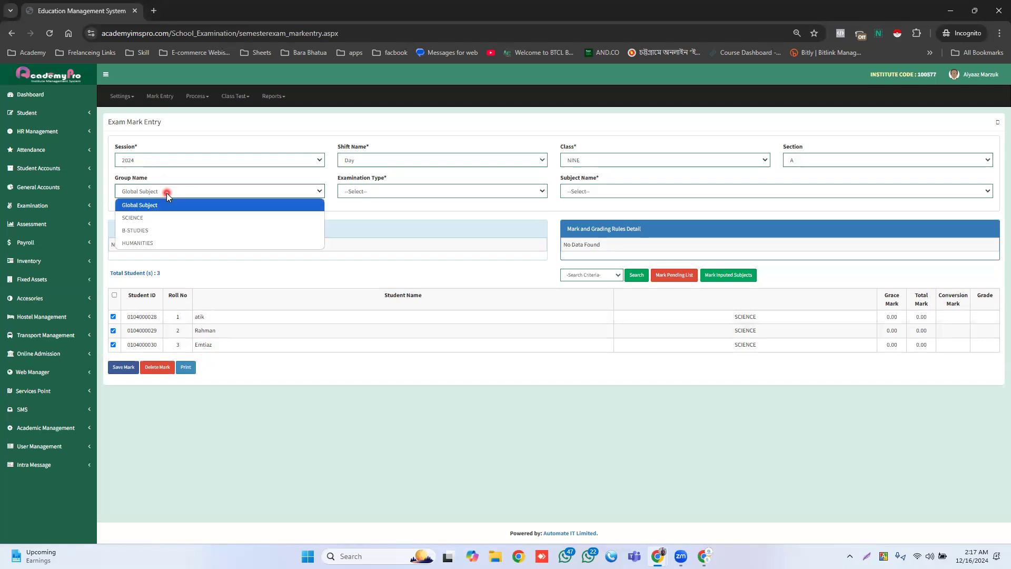
click(154, 220)
click(196, 191)
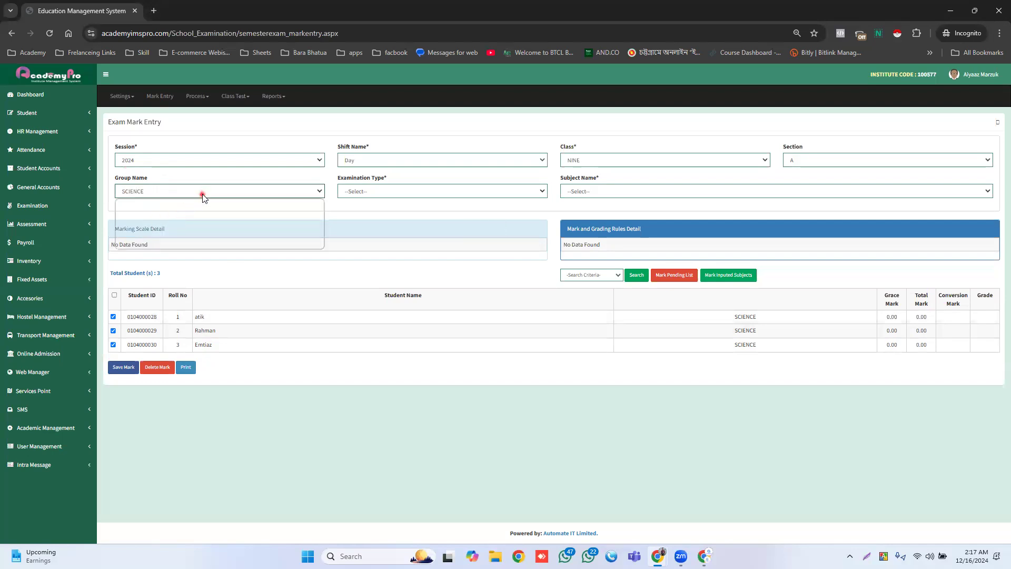
click(155, 229)
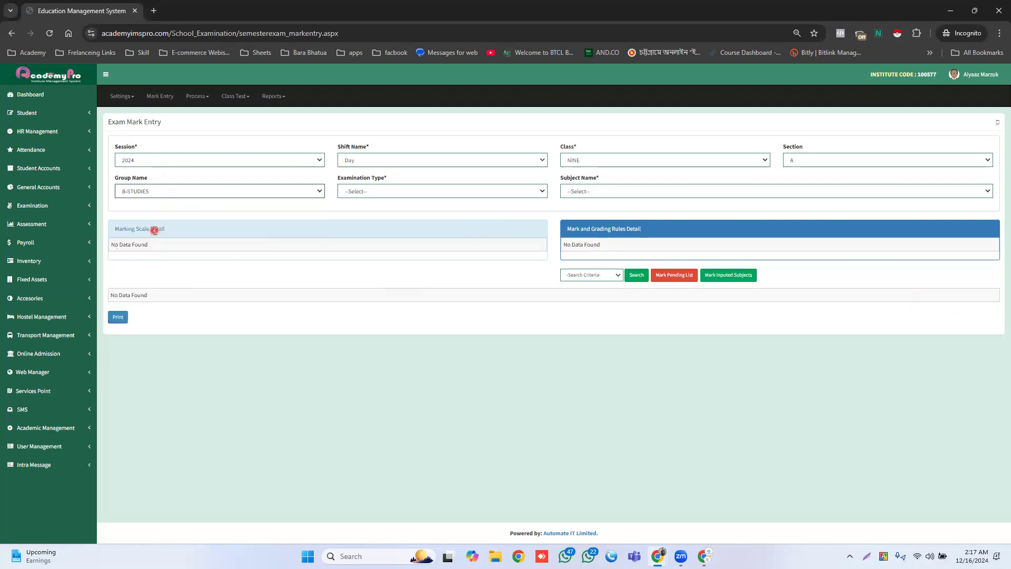
click(200, 192)
click(147, 245)
click(185, 191)
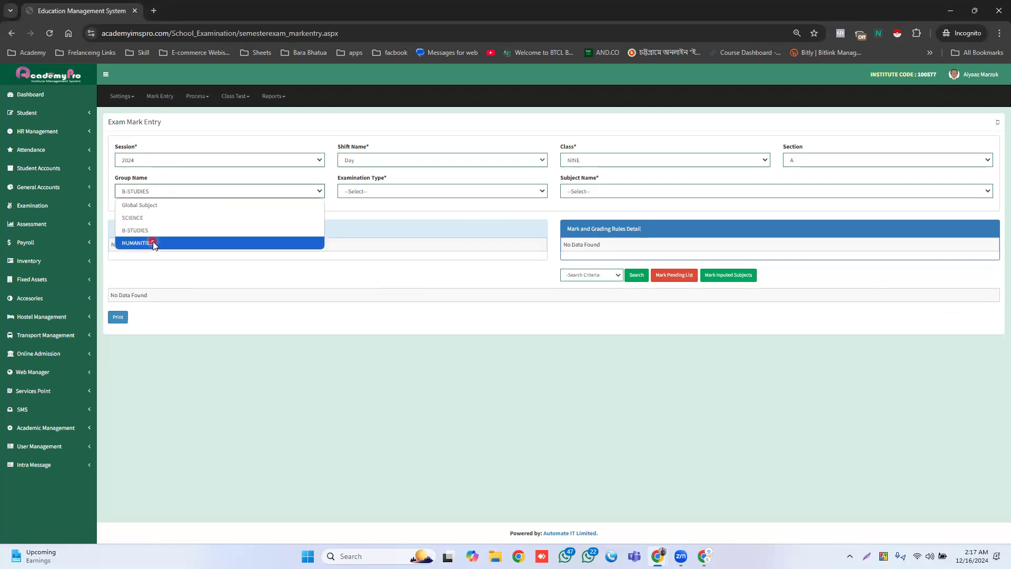
click(153, 242)
click(182, 190)
click(155, 204)
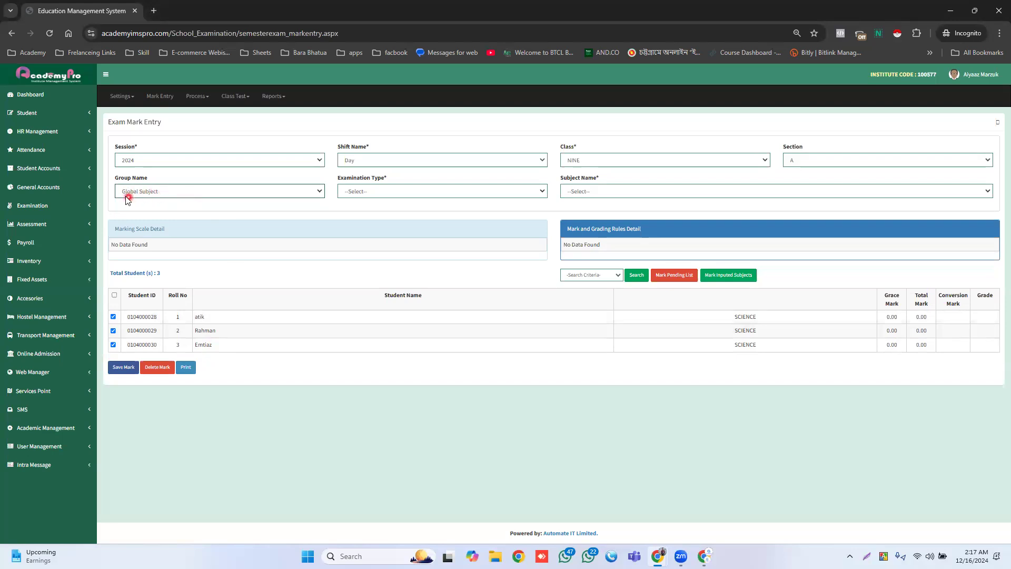
Step: Check the SCIENCE group's student list once more and set the group name back to Global Subject
click(157, 193)
click(151, 220)
click(137, 194)
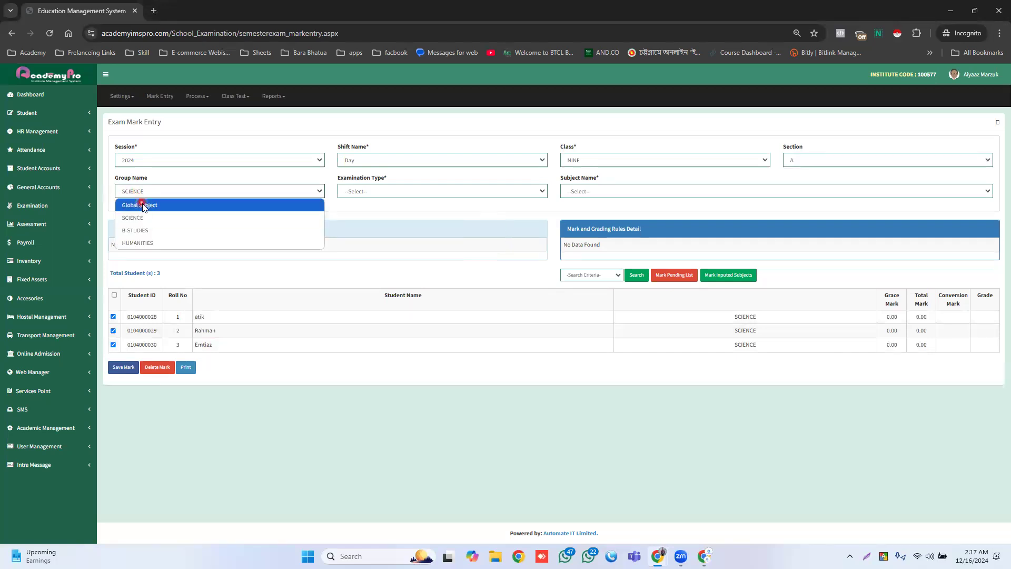
click(141, 205)
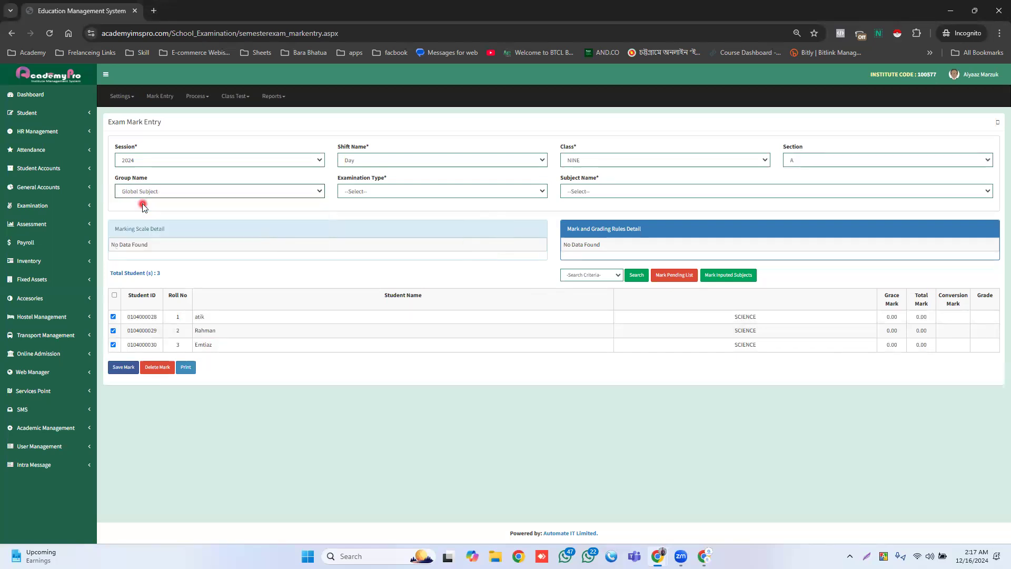
Step: Choose Annual Exam as the examination type and Bangla 1st as the subject
click(367, 192)
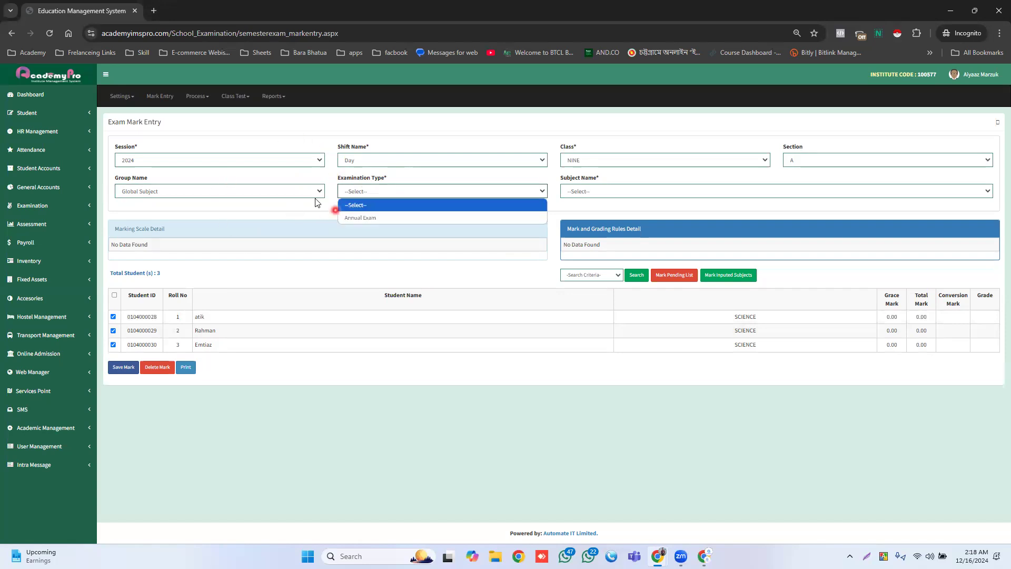
click(368, 218)
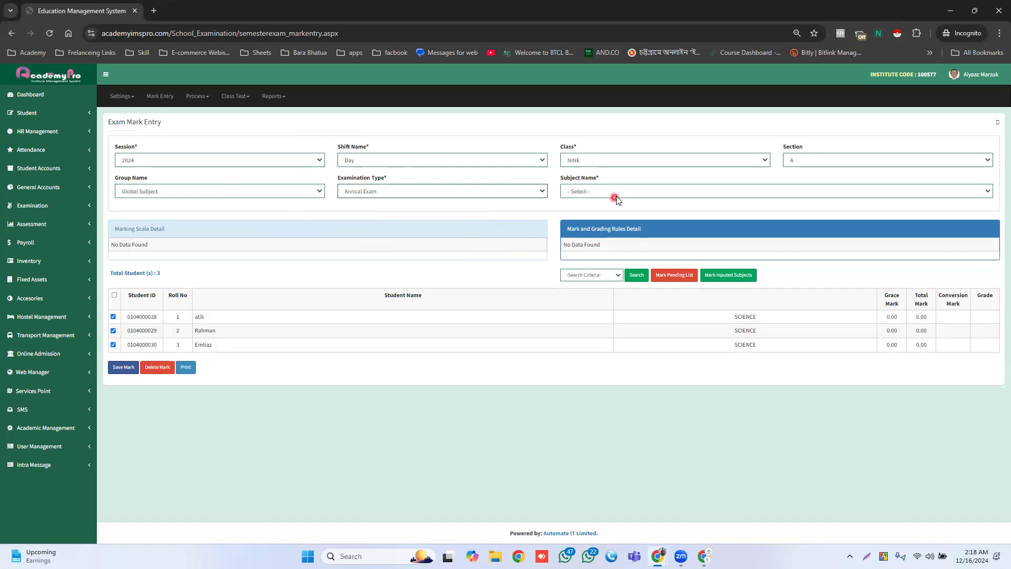
click(584, 194)
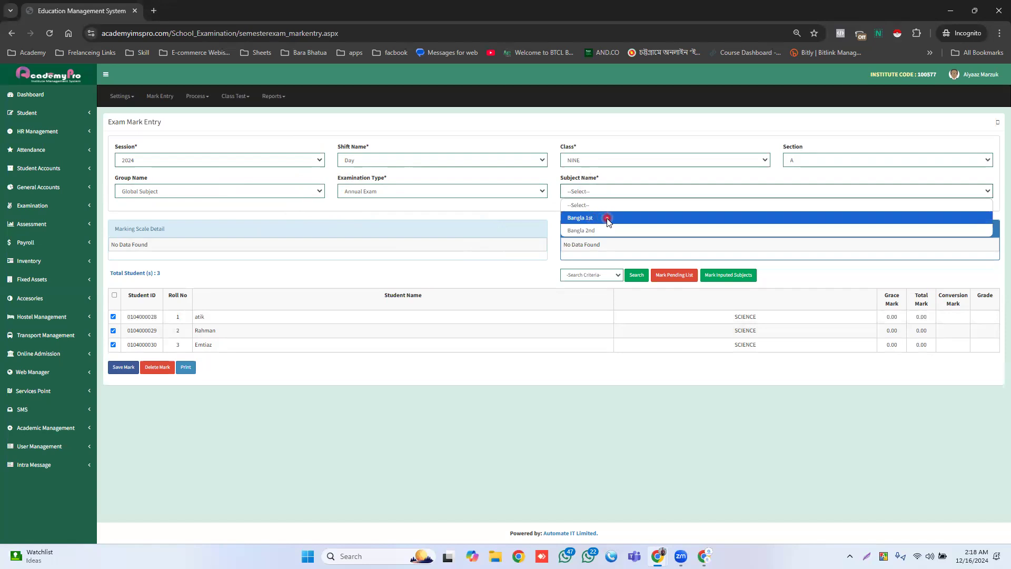
click(608, 219)
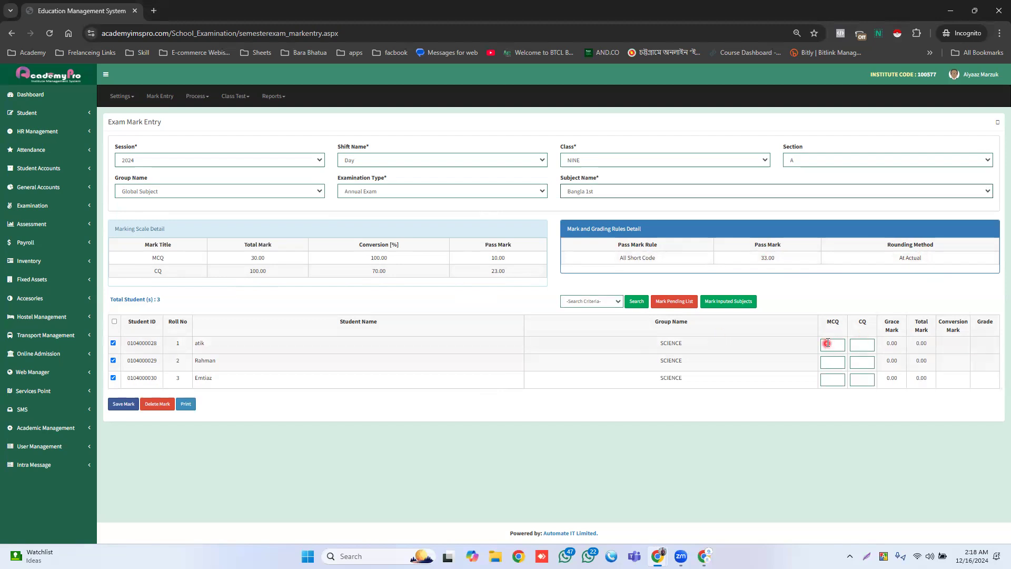
Step: Enter 0 for both the MCQ and CQ marks of the student with roll no 1
double_click(199, 343)
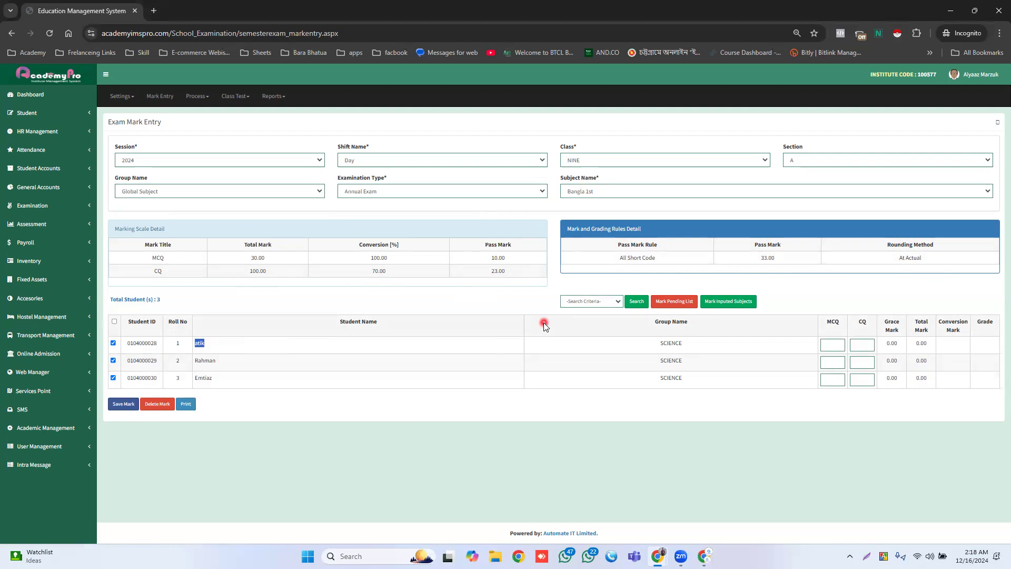
click(828, 345)
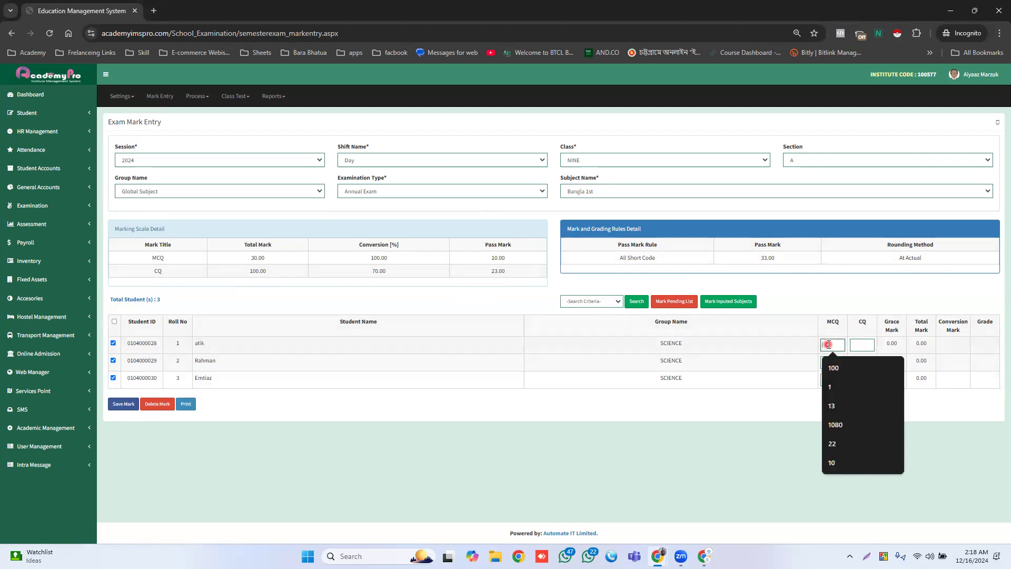
click(829, 344)
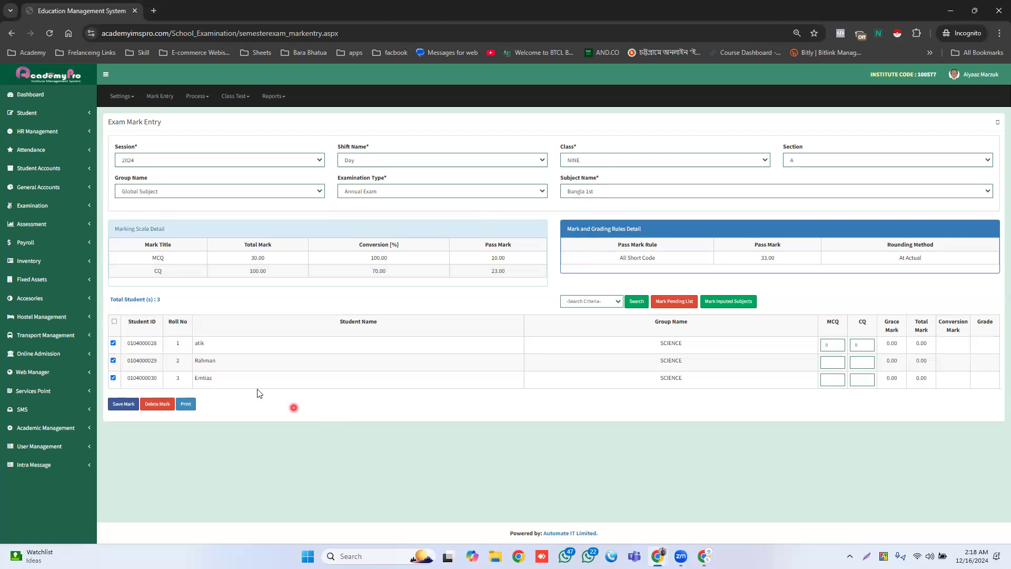
Step: Leave roll no 2's marks blank, enter MCQ 30 and CQ 80 for roll no 3, and save the marks
double_click(202, 361)
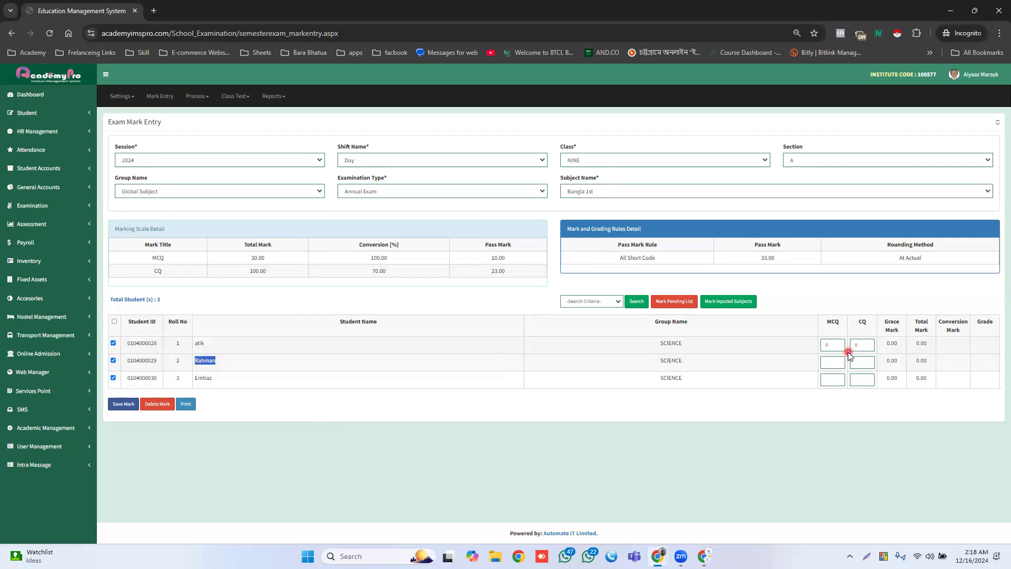
click(830, 362)
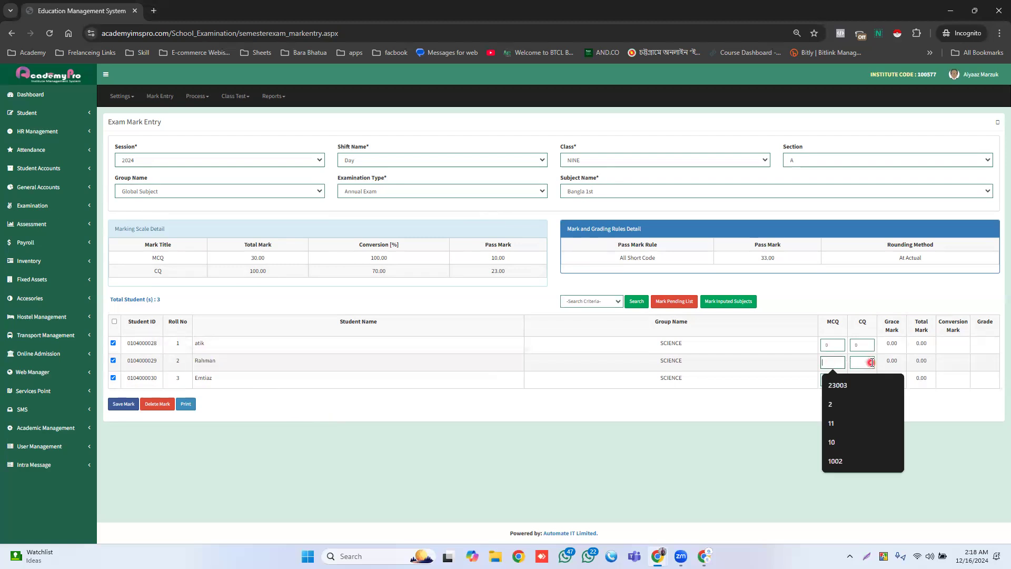
click(833, 379)
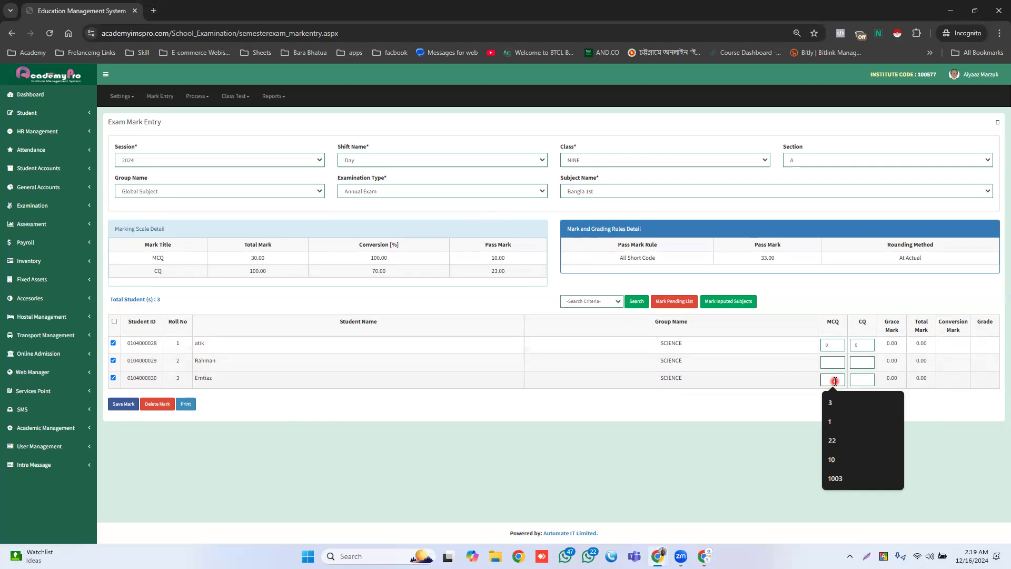
text(30)
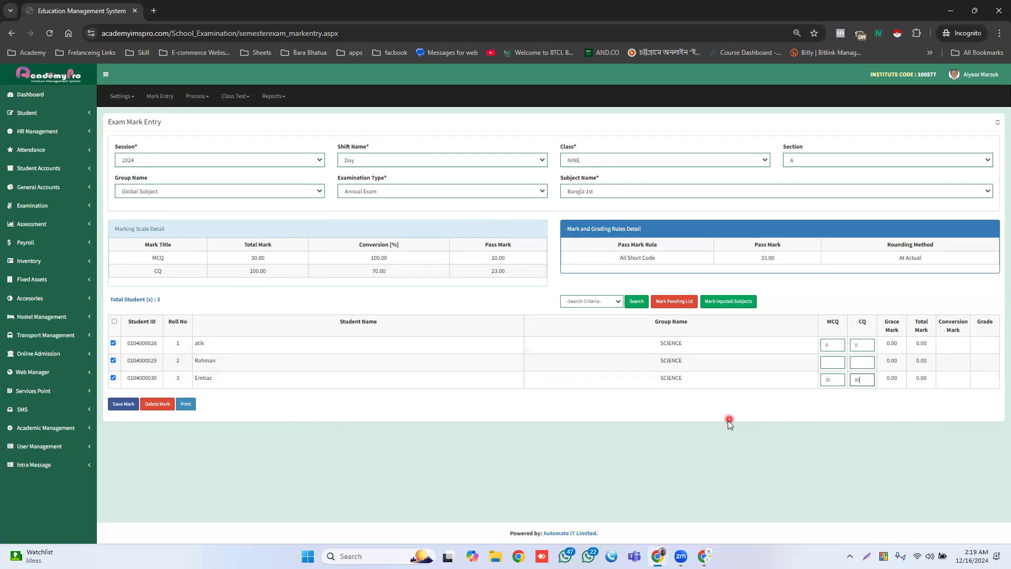
click(123, 405)
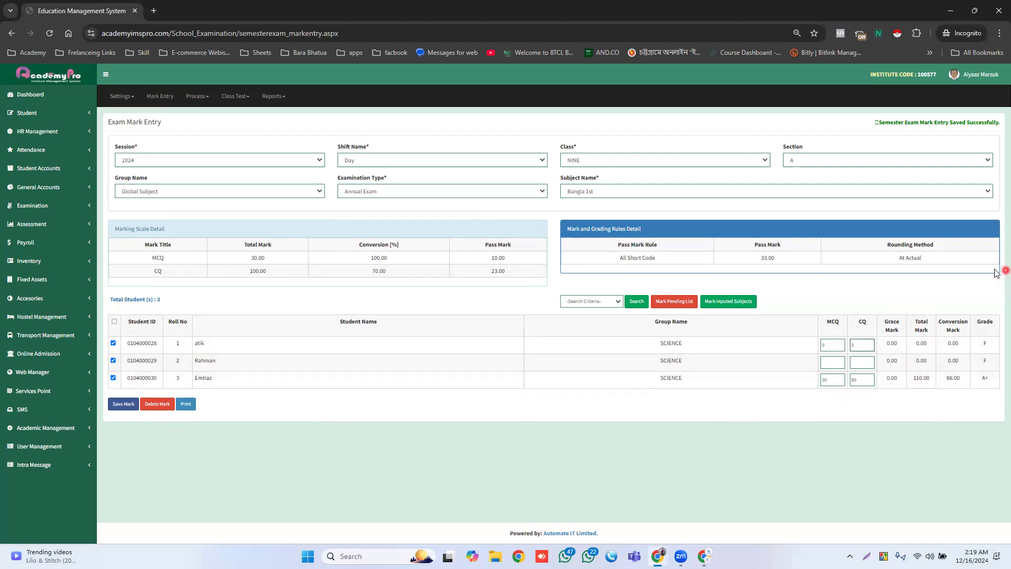
Step: Examine the saved conversion marks and grades, comparing the students with zero, blank and full MCQ and CQ entries
click(950, 379)
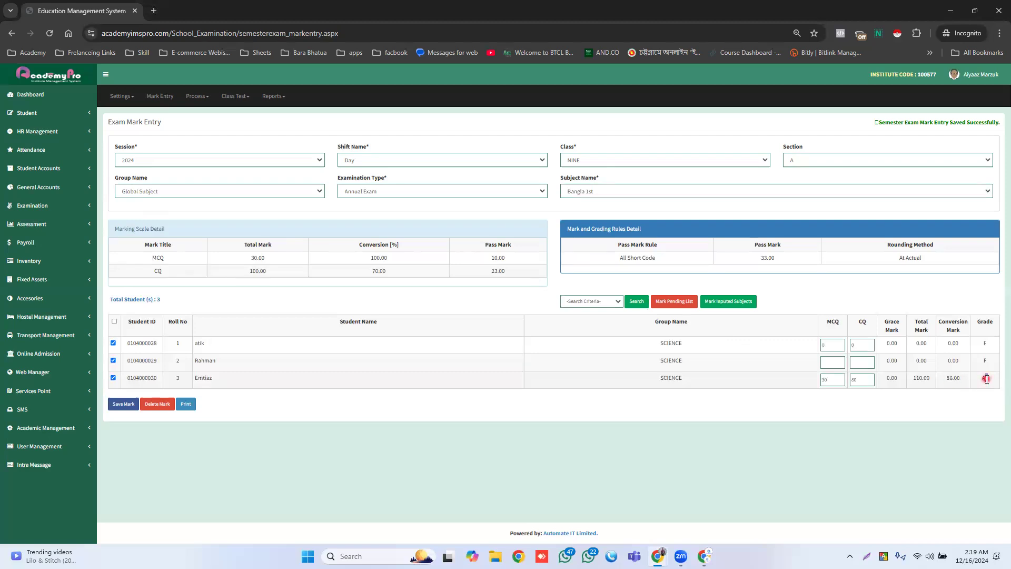
double_click(861, 344)
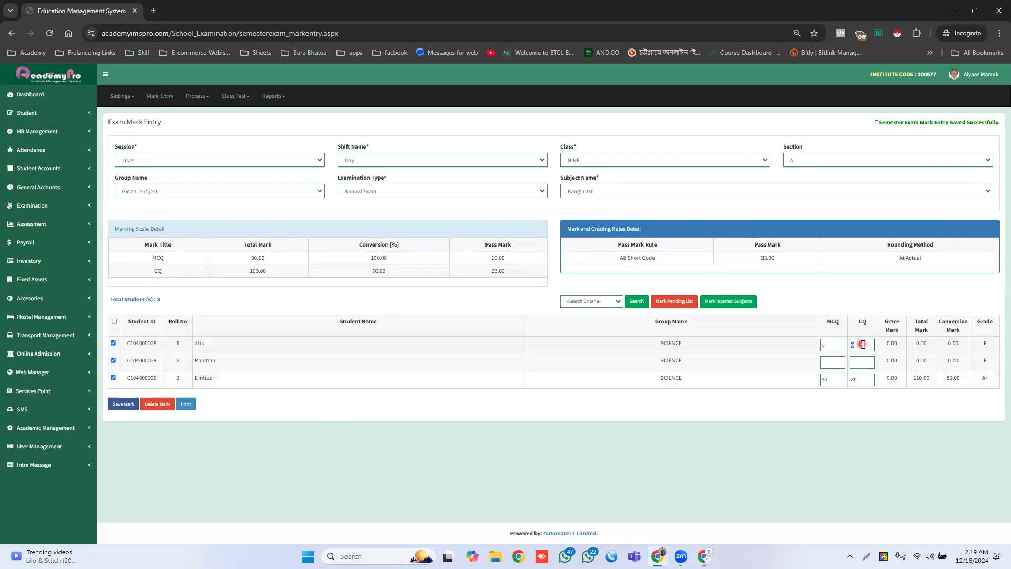
double_click(984, 360)
double_click(870, 345)
click(983, 345)
click(833, 362)
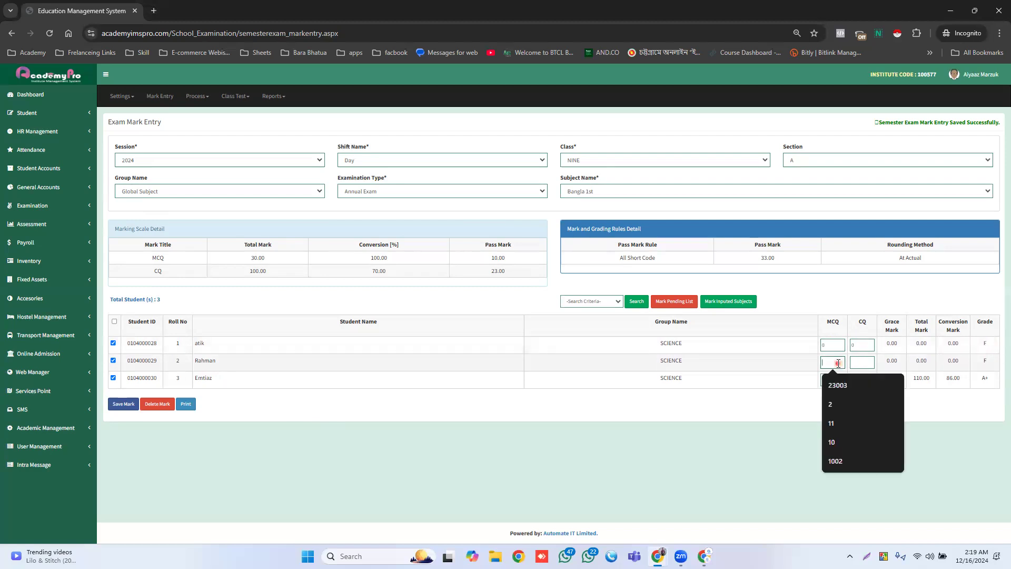
click(857, 363)
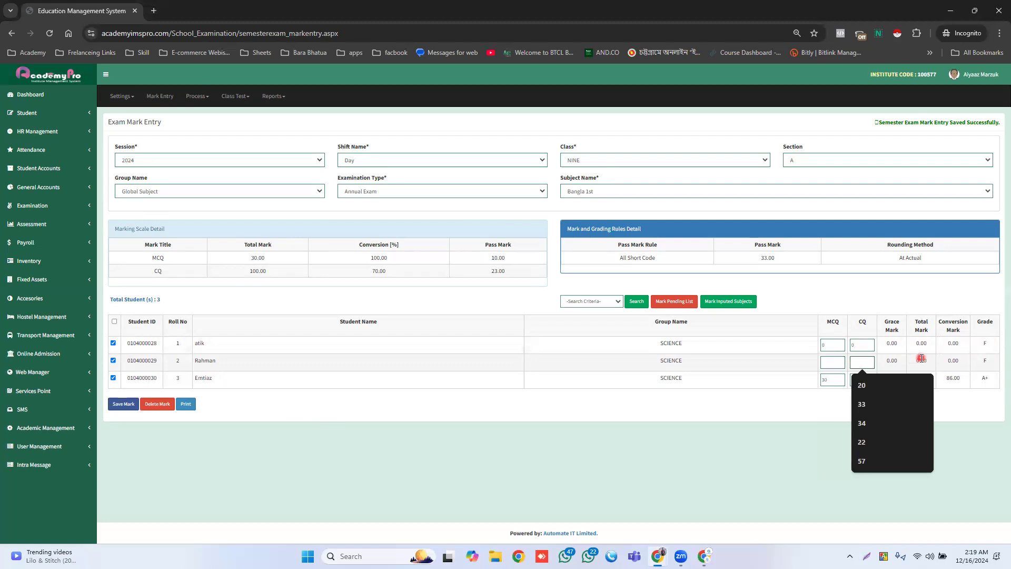
click(840, 359)
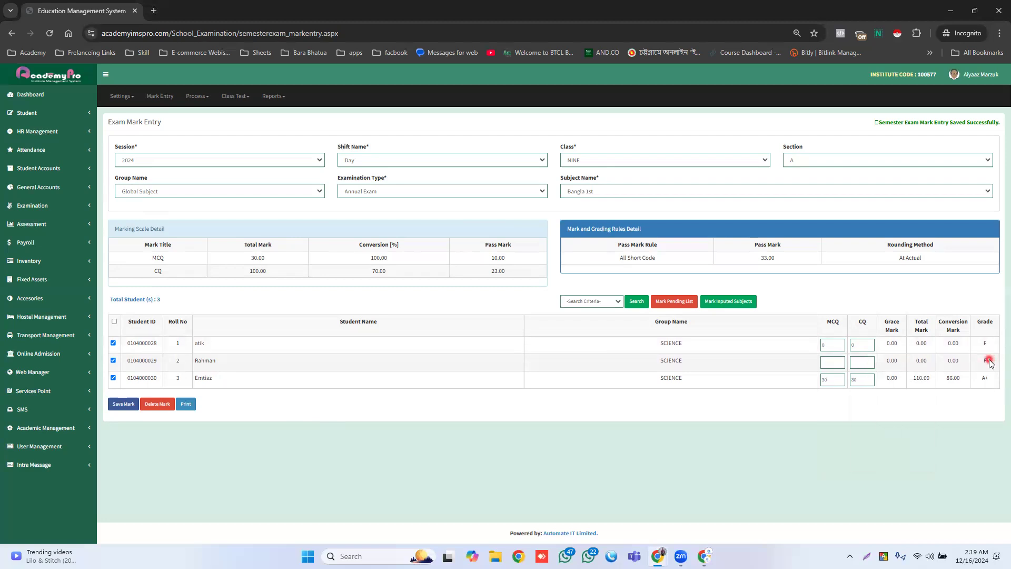
click(827, 358)
click(864, 361)
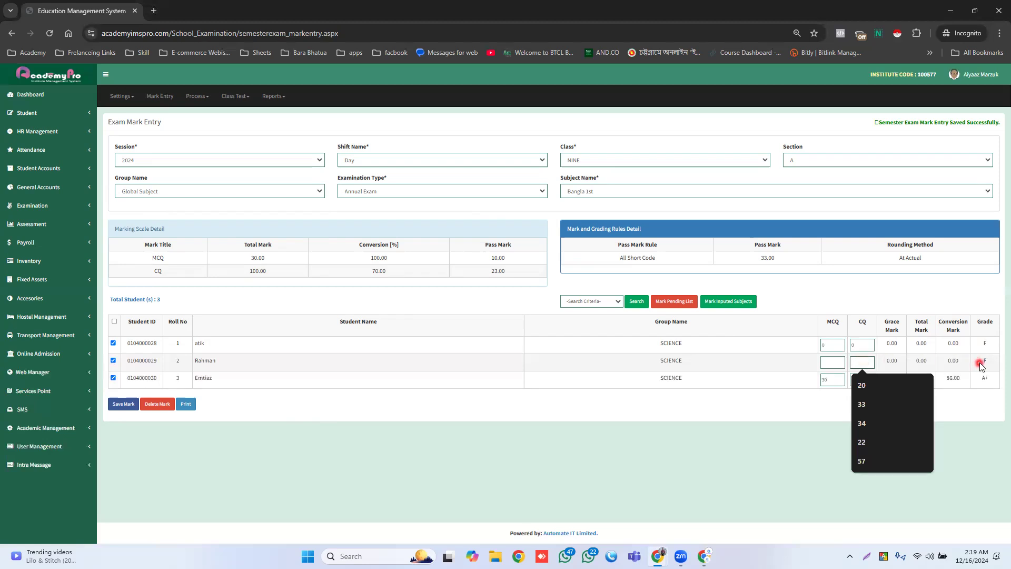
click(839, 346)
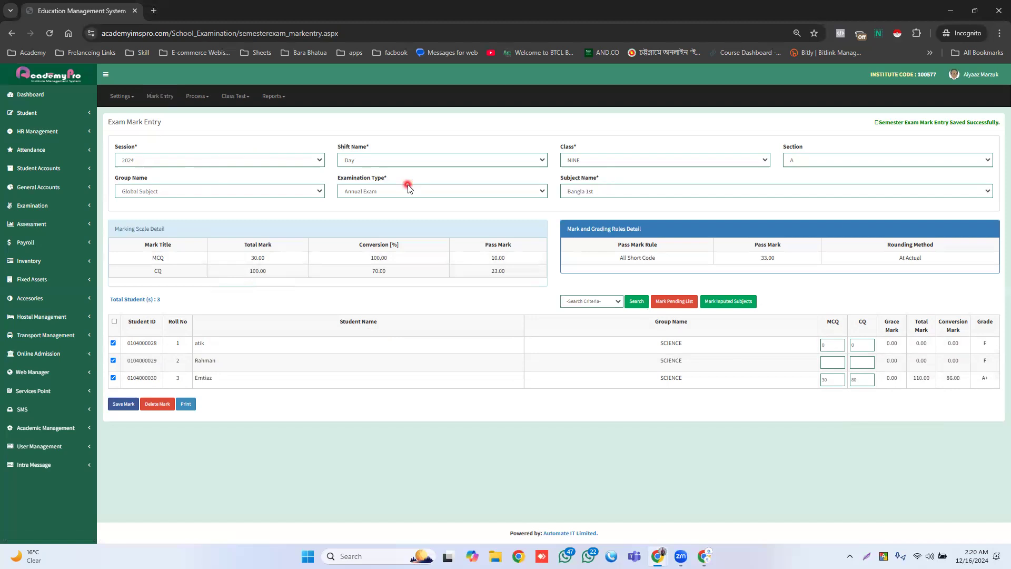
Step: Reopen the exam mark entry form and choose session 2024, Day shift, class NINE and section A
click(157, 98)
click(182, 160)
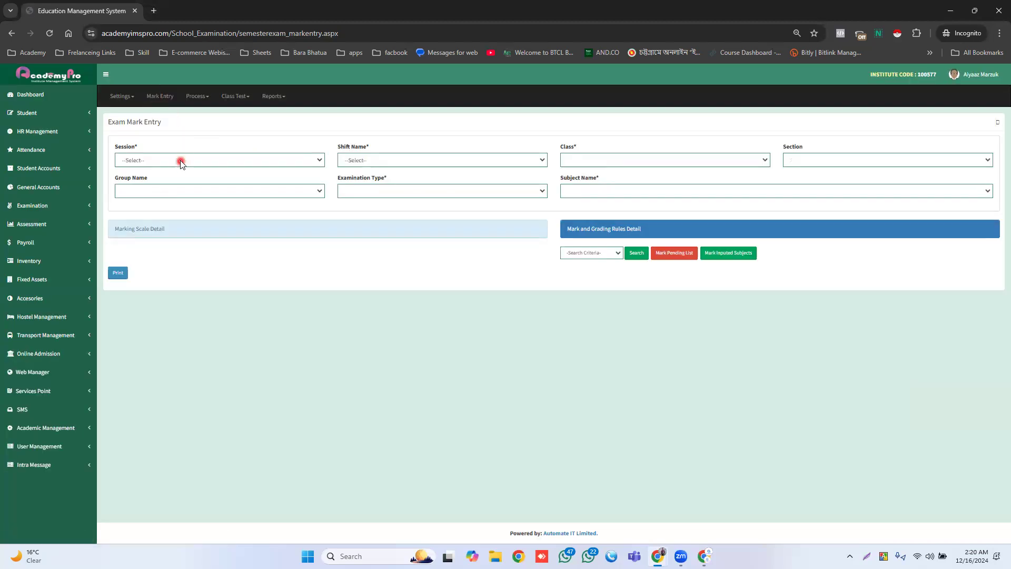
click(146, 186)
click(383, 161)
click(355, 188)
click(587, 160)
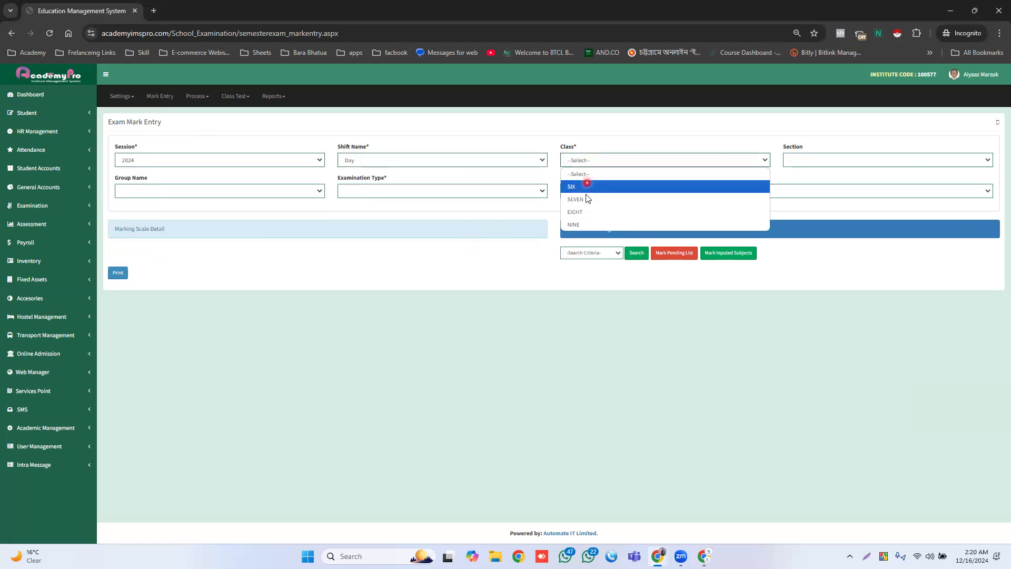
click(576, 224)
click(811, 163)
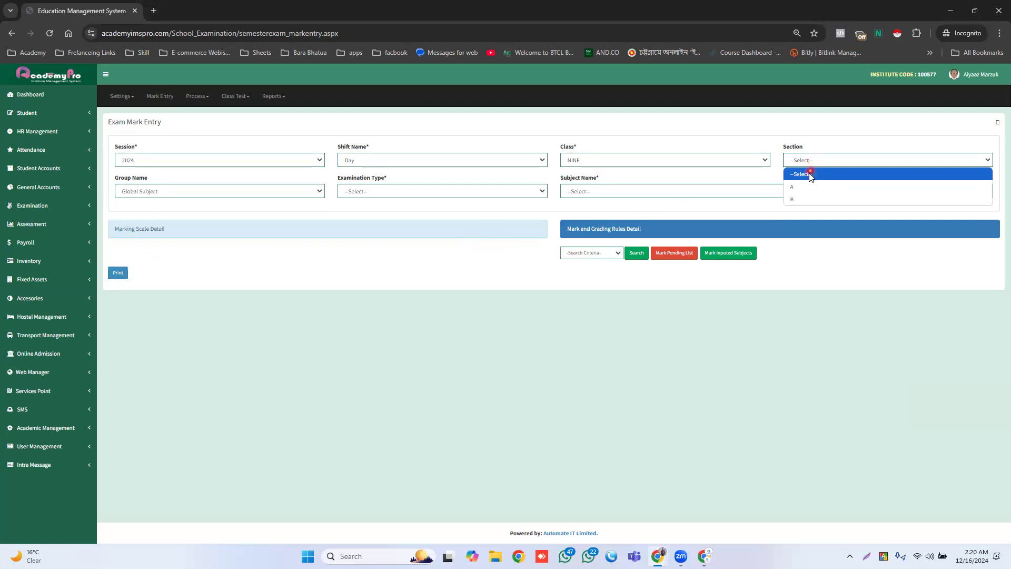
click(812, 187)
Step: Keep Global Subject as the group and choose Annual Exam as the examination type and Bangla 1st as the subject
click(224, 196)
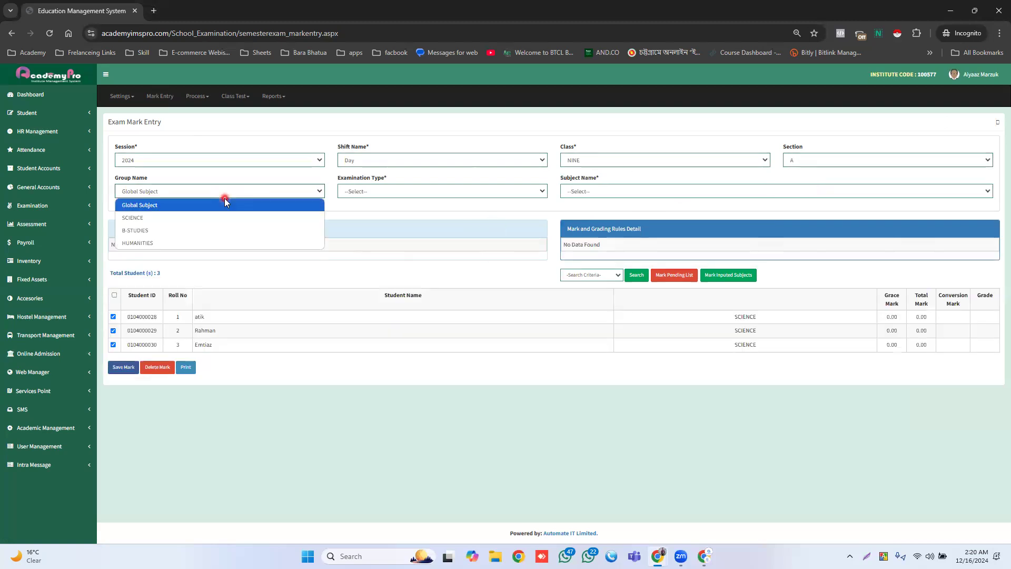
click(196, 218)
click(221, 196)
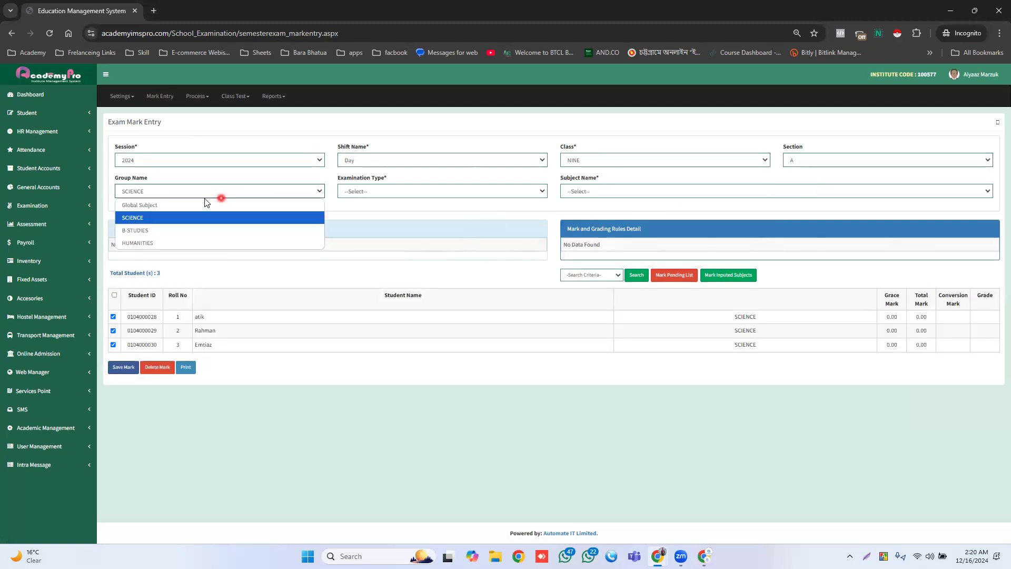
click(169, 206)
click(374, 192)
click(368, 217)
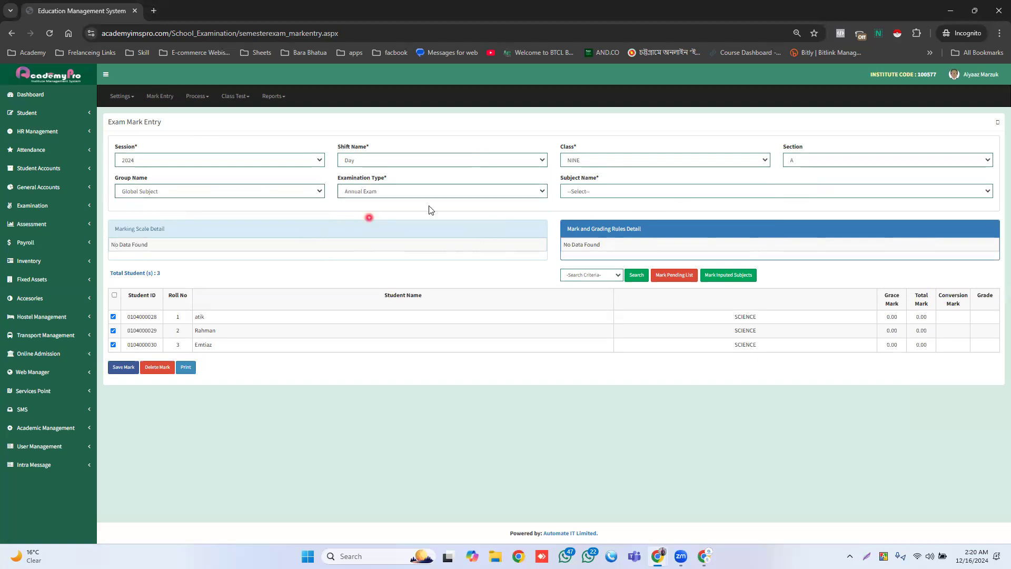
click(585, 192)
click(590, 218)
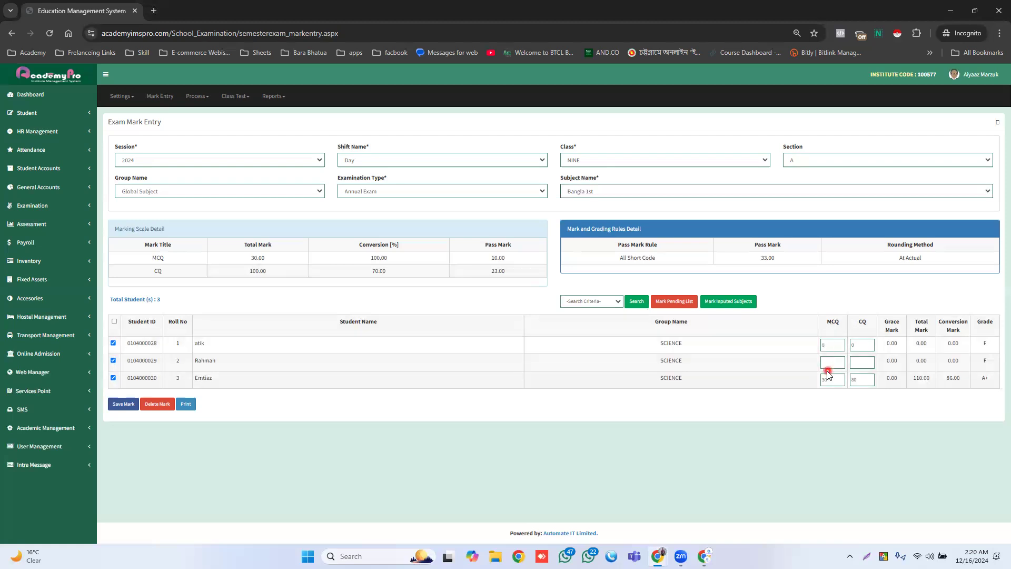
Step: Enter MCQ 10 and CQ 23 for roll no 1 and MCQ 25 and CQ 60 for roll no 2, and save the marks
click(832, 347)
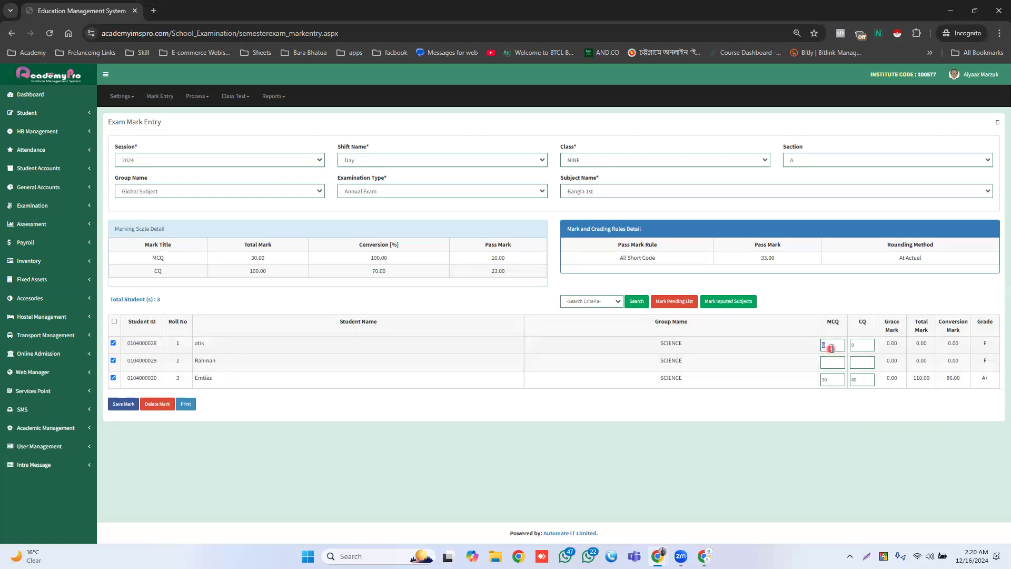
text(10)
key(Tab)
text(23)
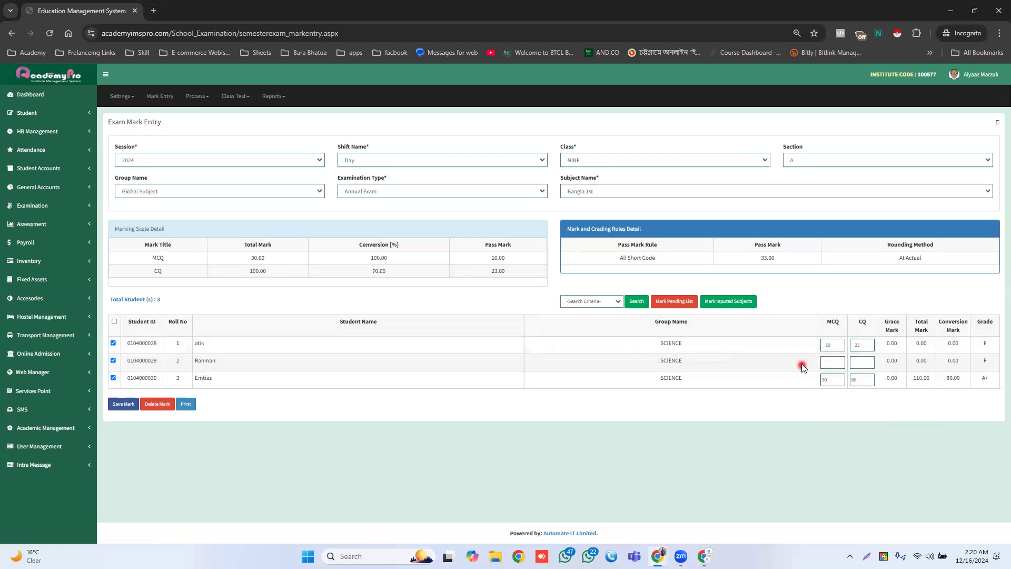
click(832, 362)
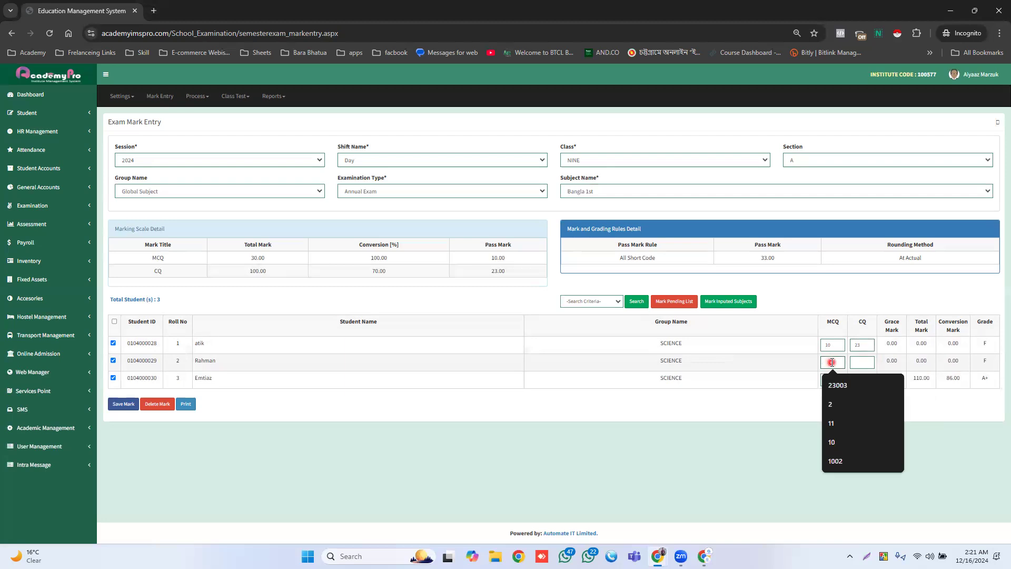
text(2)
key(Tab)
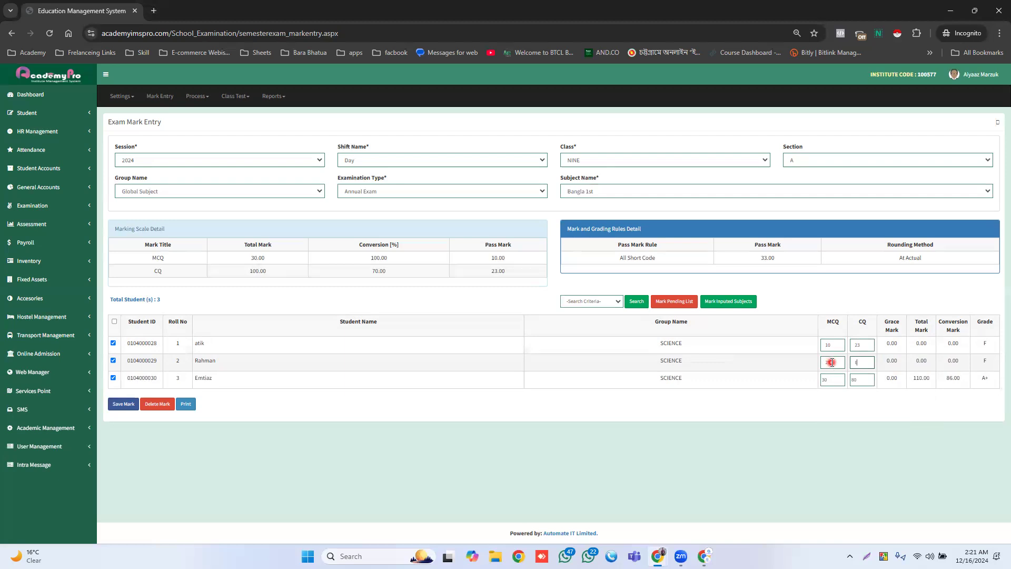
click(117, 405)
click(117, 404)
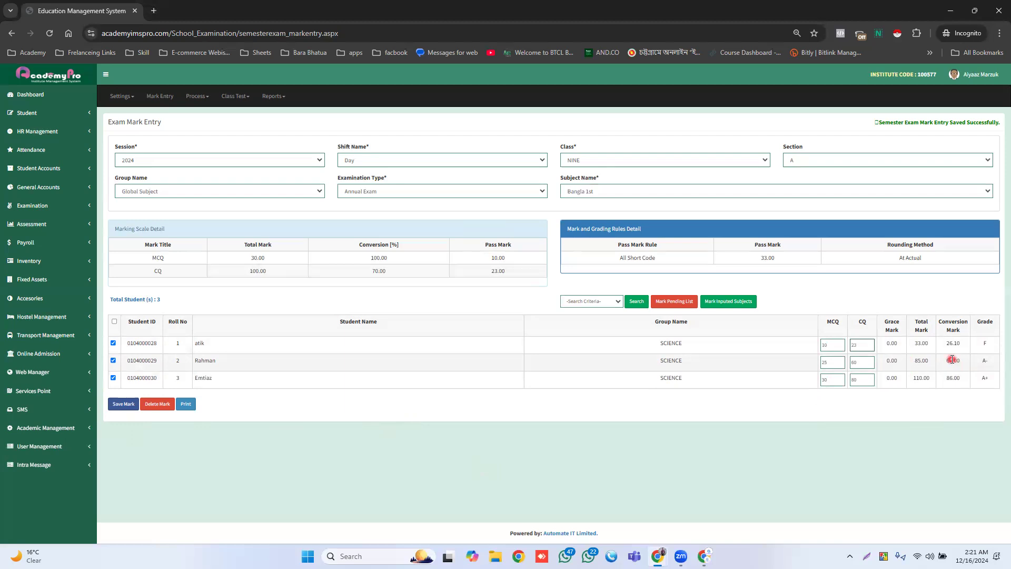
double_click(953, 343)
double_click(200, 343)
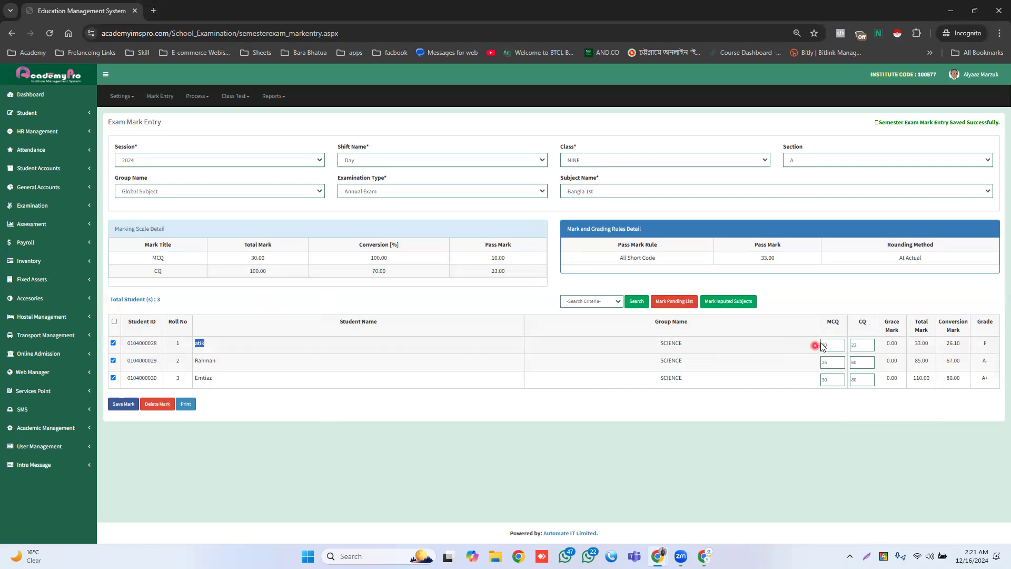
Step: Select only the student with roll no 1 and delete that student's Bangla 1st marks
click(113, 323)
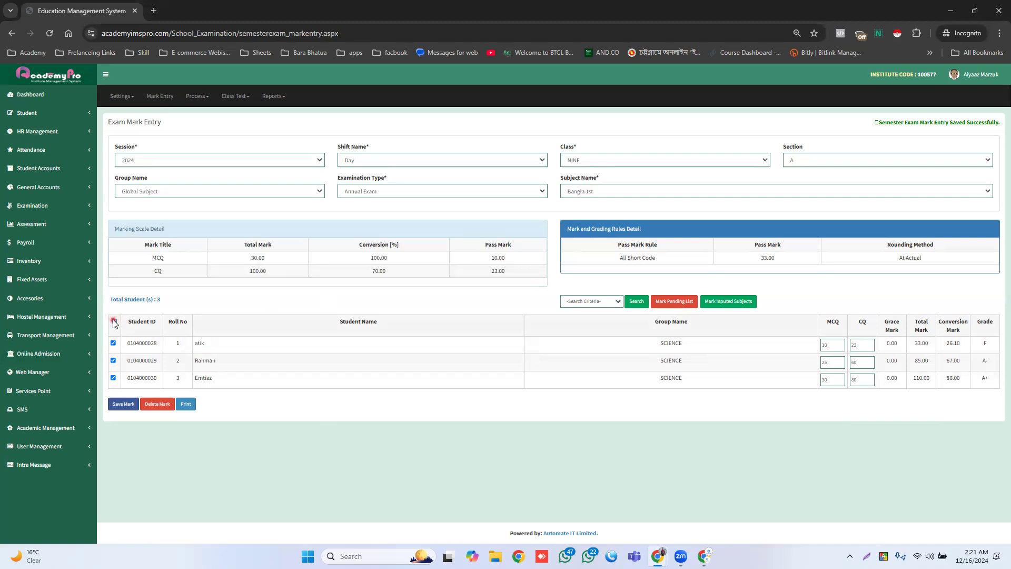
click(114, 322)
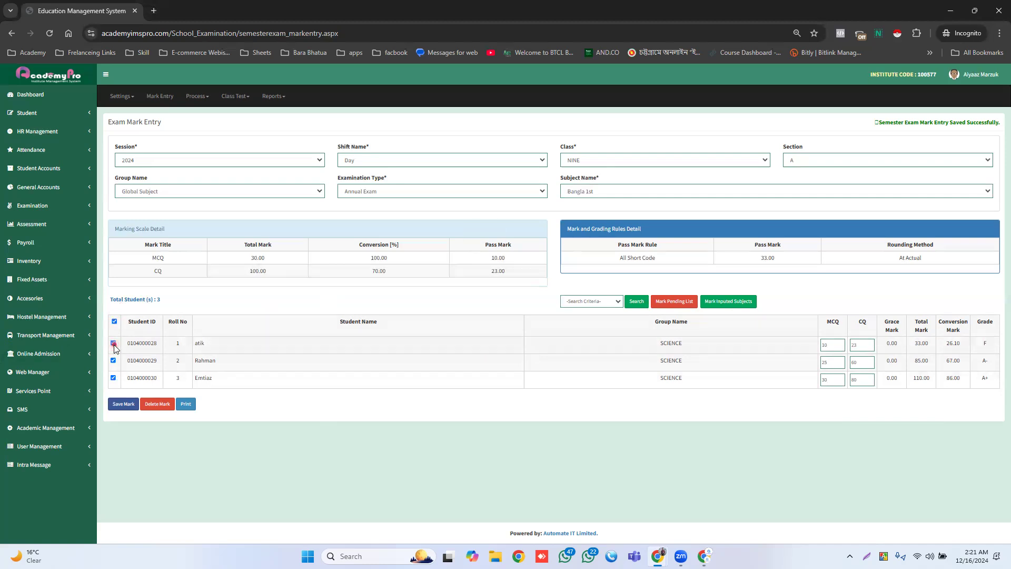
click(114, 345)
click(115, 323)
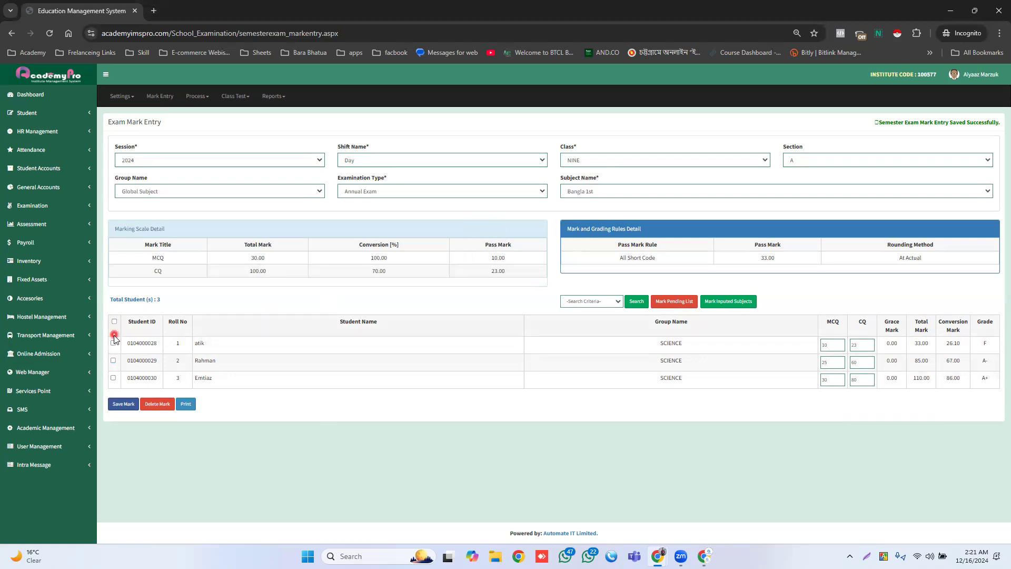
click(113, 344)
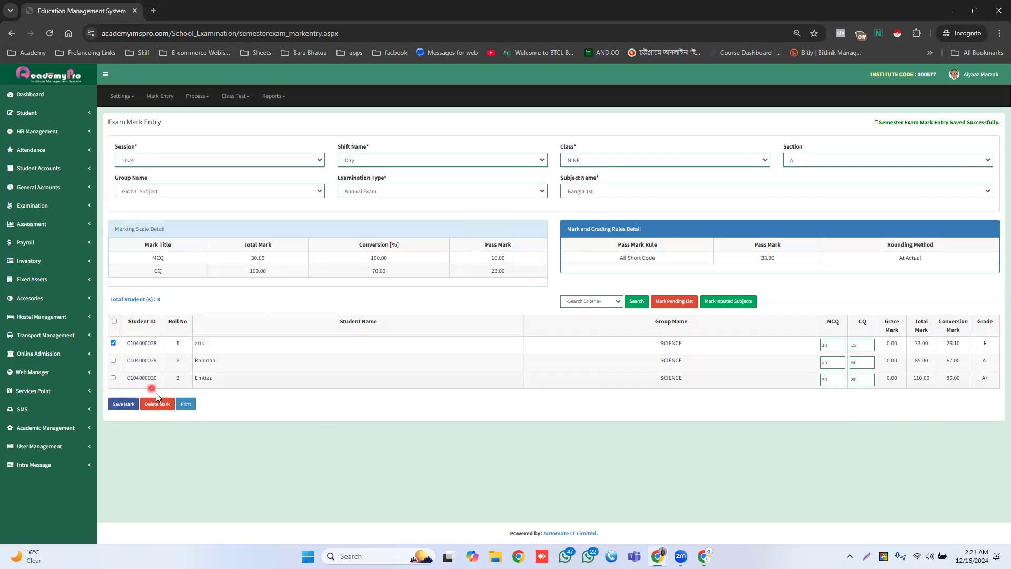
click(164, 410)
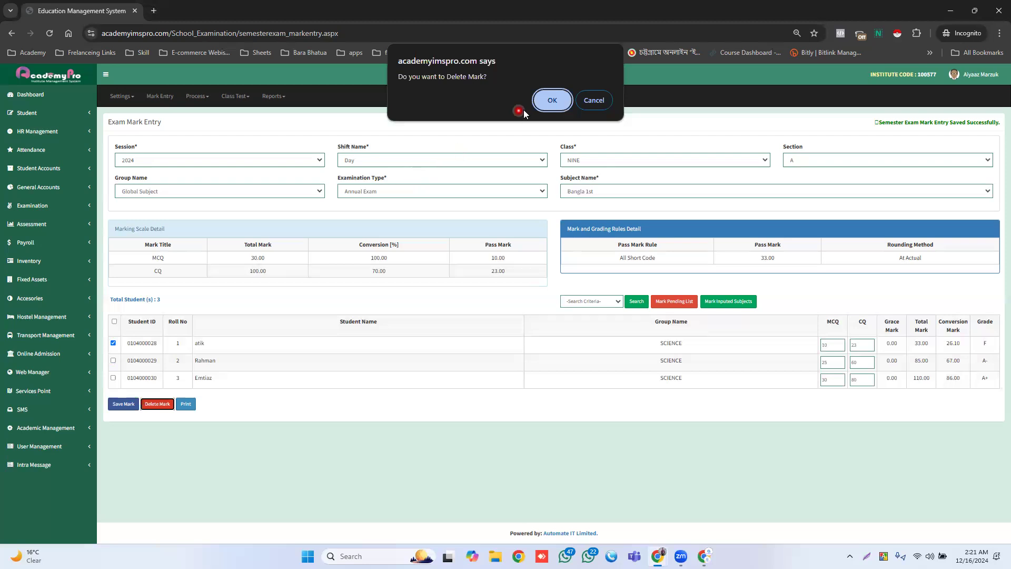
click(553, 100)
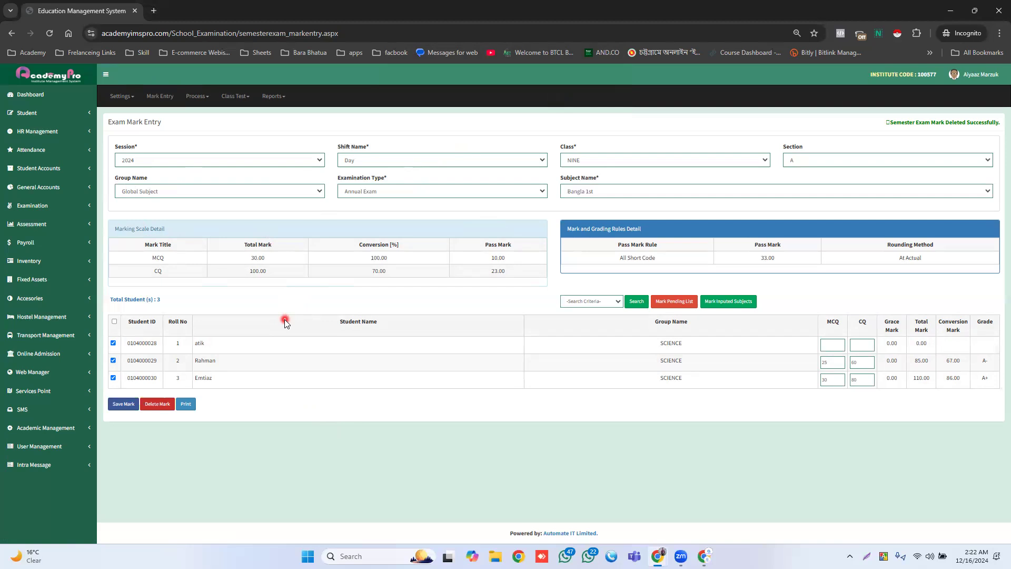
Step: View the printable subject-wise mark details report for Bangla 1st and close it
click(189, 406)
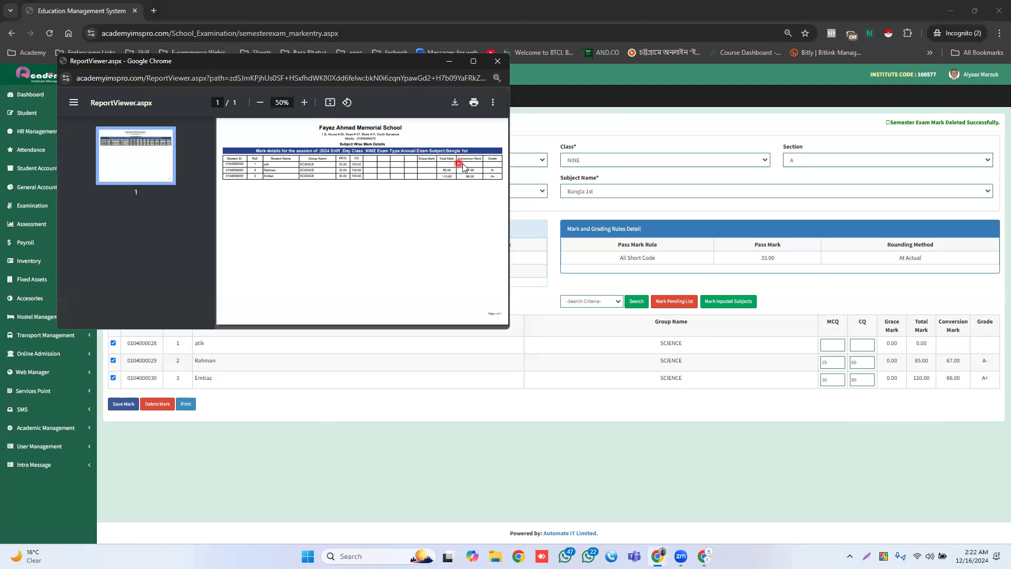
click(497, 62)
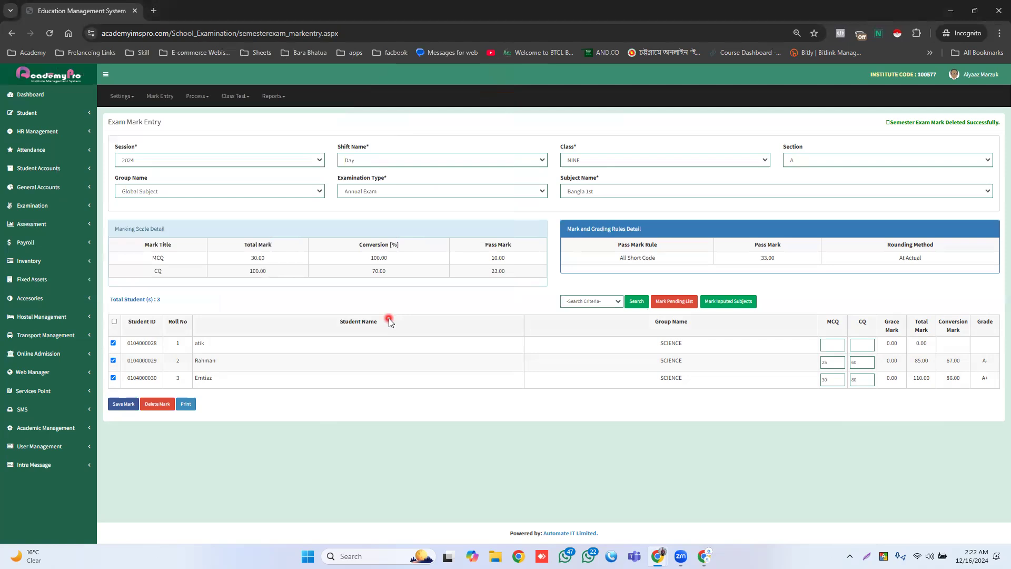
Step: Review the list of subjects with pending marks and the list of subjects with marks already entered
click(677, 306)
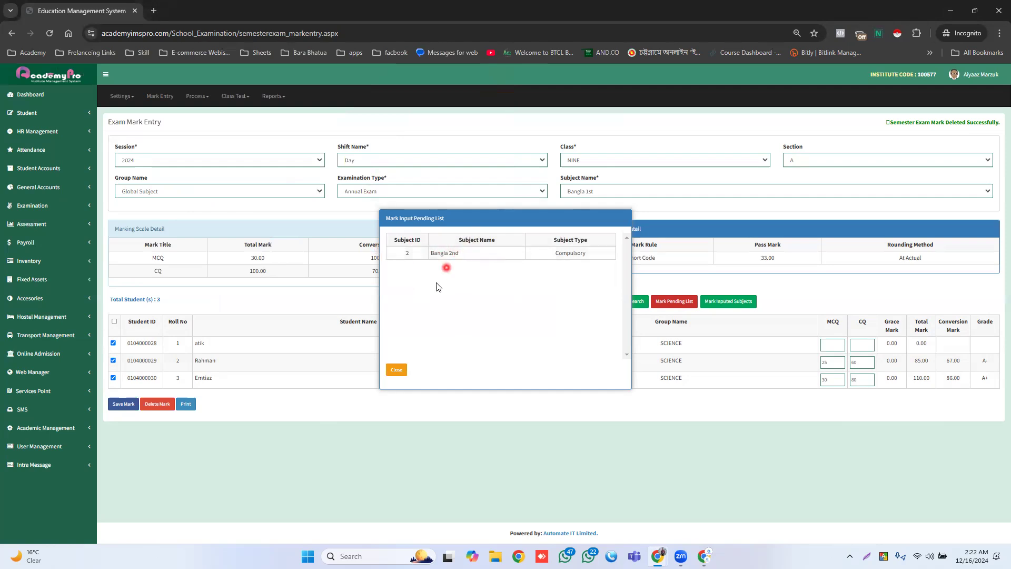
click(396, 370)
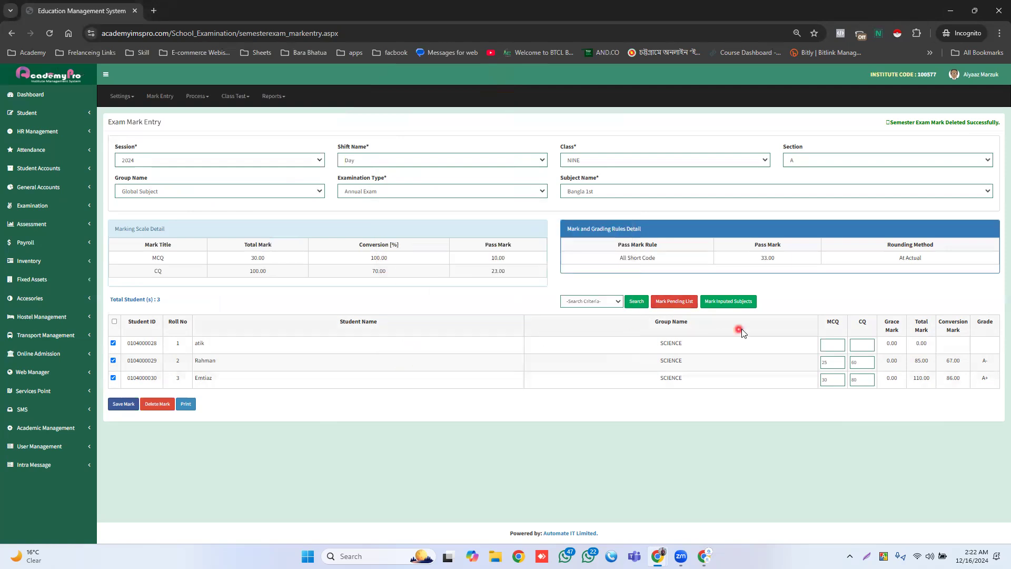
click(726, 304)
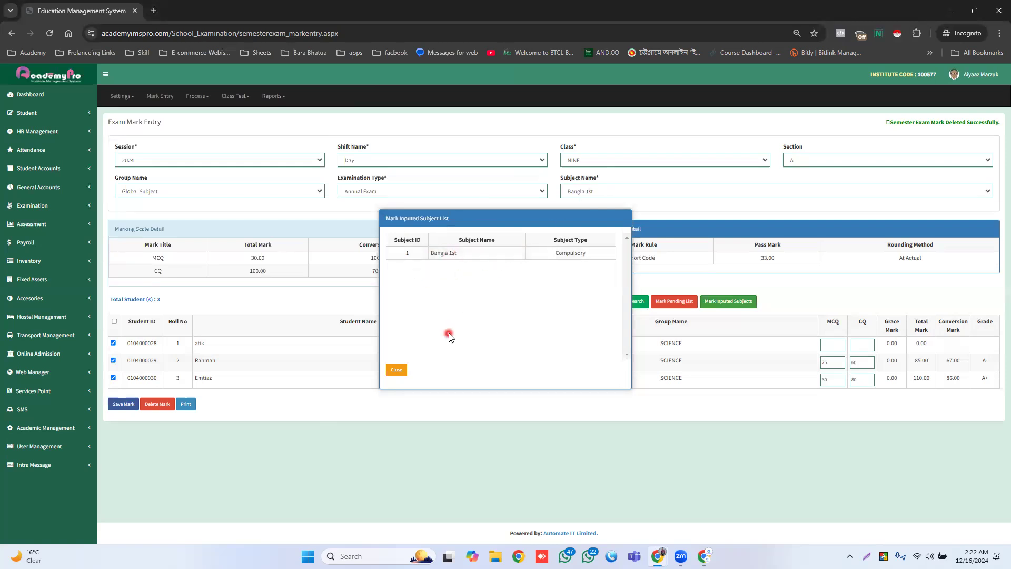
click(397, 370)
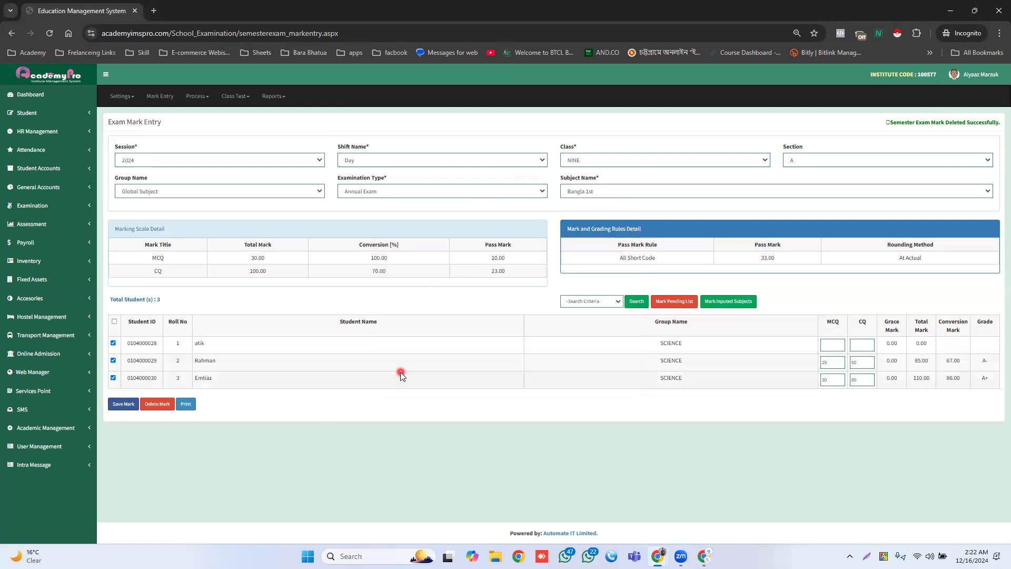